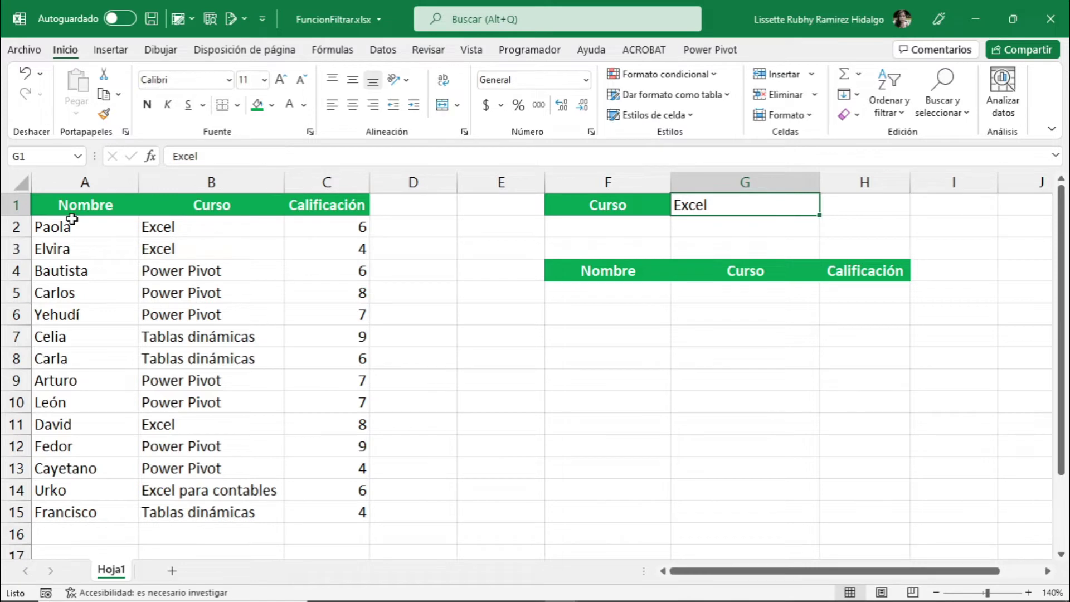
{"action": "left_click", "coordinate": [87, 204]}
{"action": "left_click", "coordinate": [245, 211]}
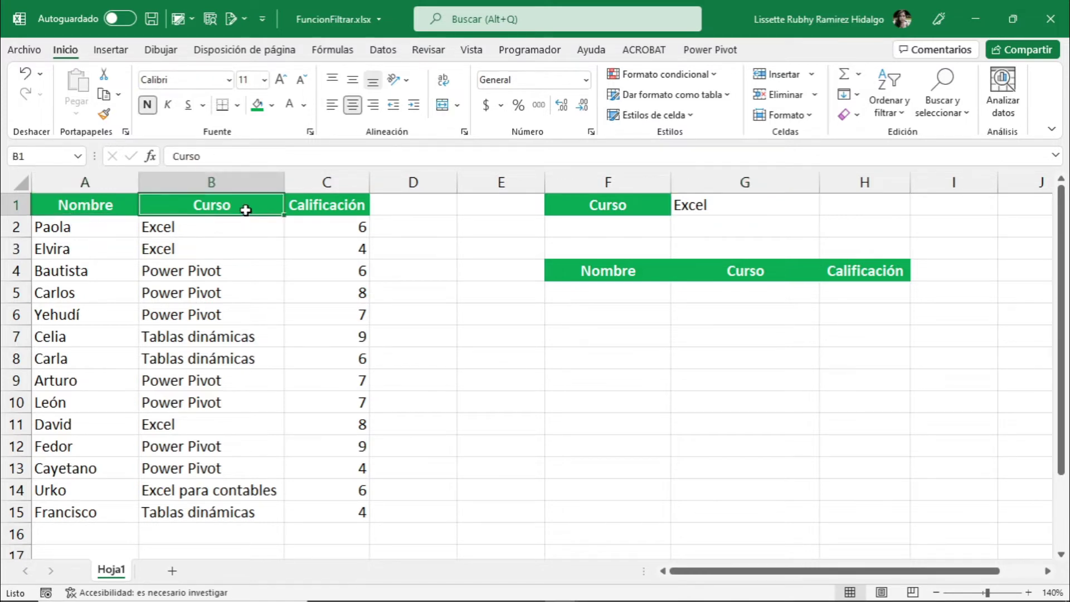
{"action": "left_click", "coordinate": [331, 206]}
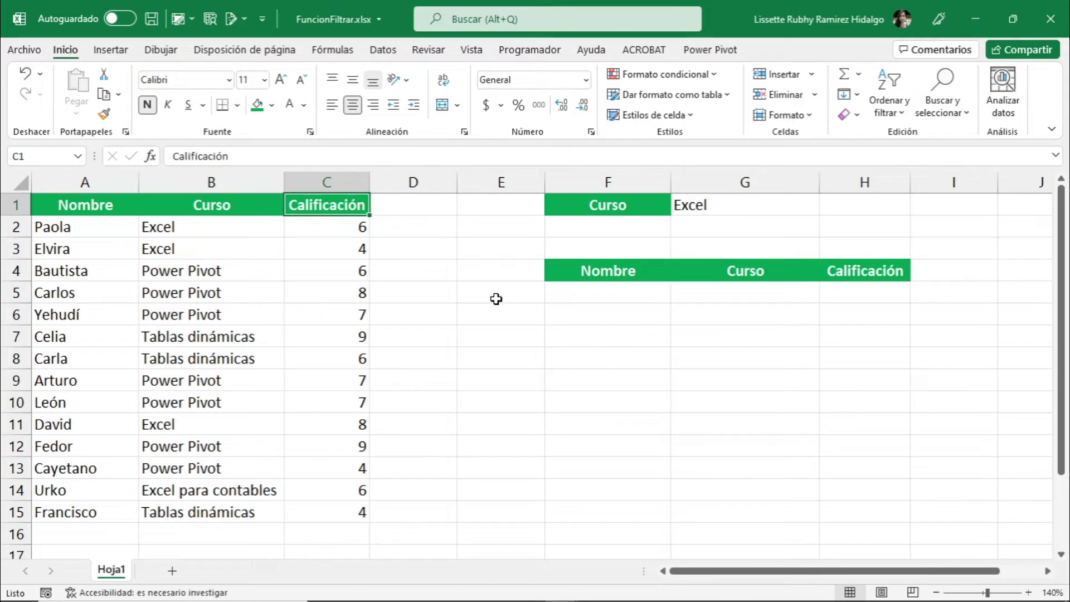
{"action": "left_click", "coordinate": [206, 207]}
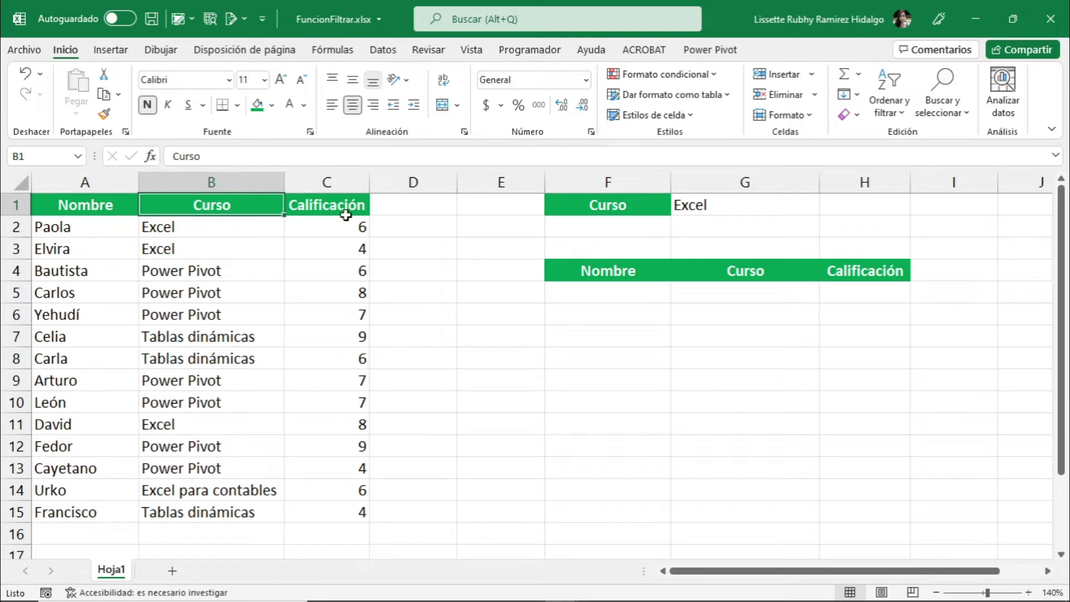
Step: Insert the FILTRAR function from the Búsqueda y referencia category in cell F5, with A2:C15 as its Array argument
{"action": "left_click", "coordinate": [618, 297]}
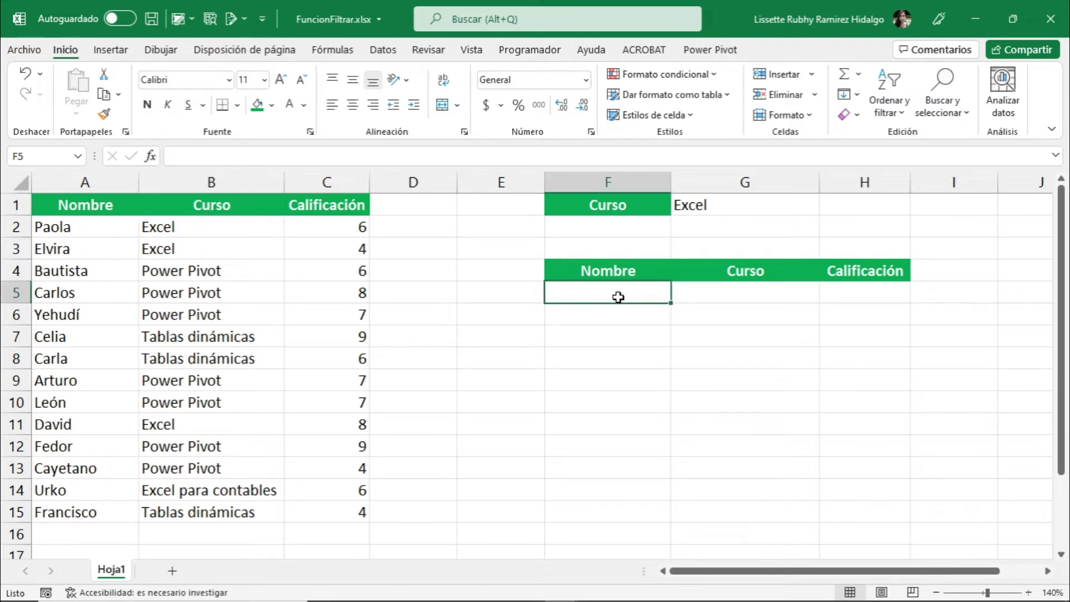
{"action": "left_click", "coordinate": [151, 157]}
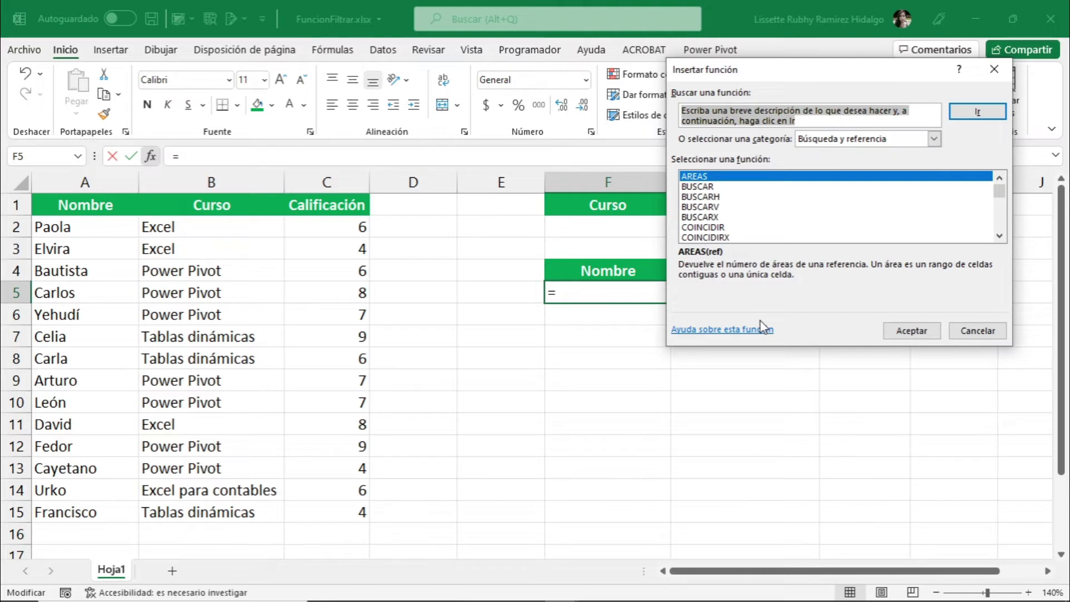
{"action": "left_click", "coordinate": [933, 139]}
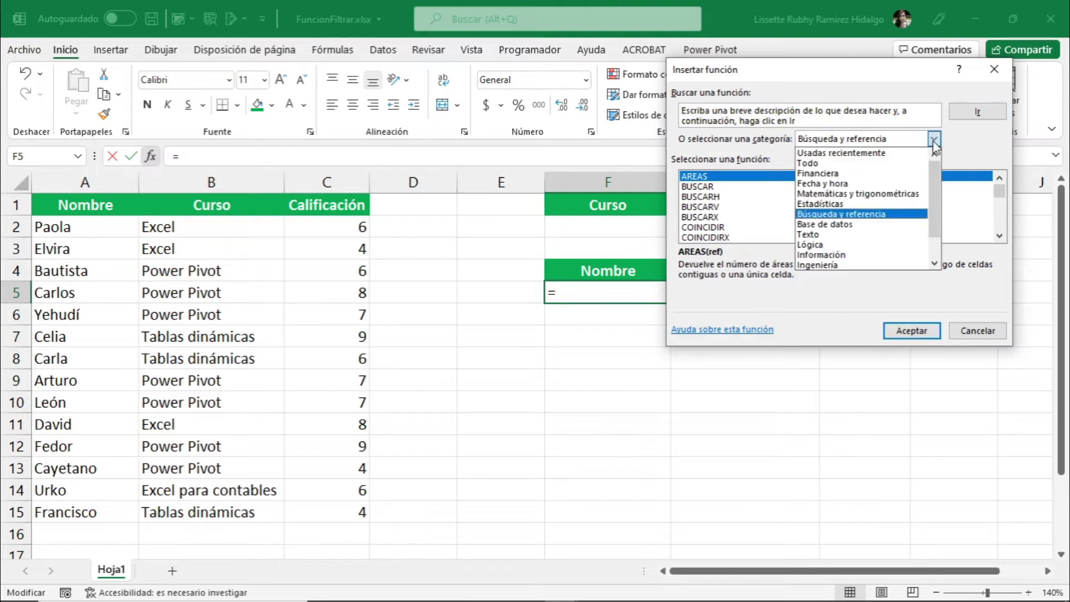
{"action": "left_click", "coordinate": [934, 143]}
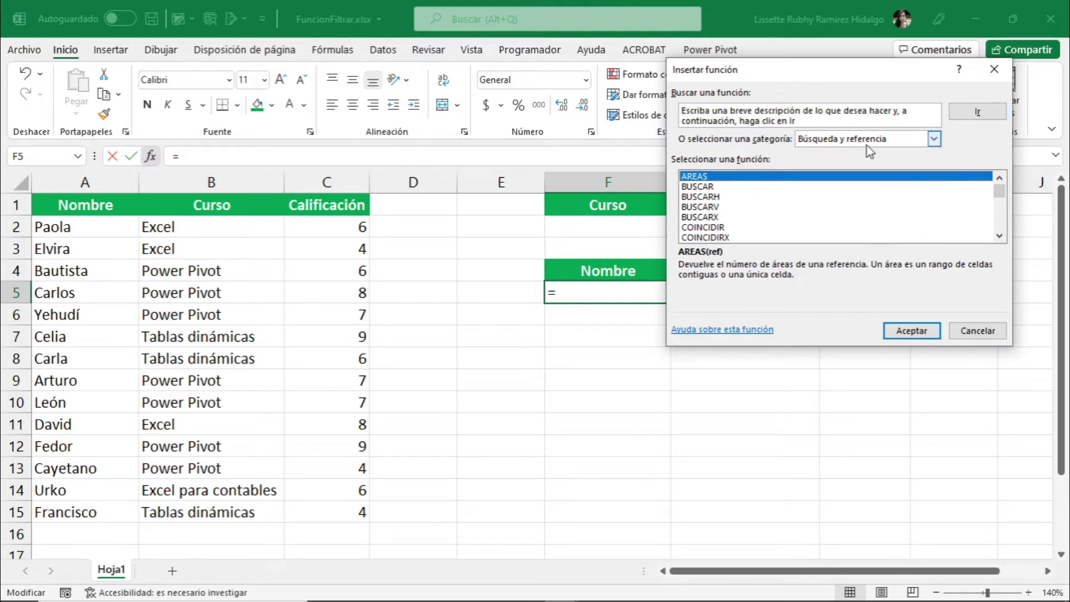
{"action": "scroll", "coordinate": [714, 211], "scroll_direction": "down", "scroll_amount": 1}
{"action": "scroll", "coordinate": [713, 211], "scroll_direction": "down", "scroll_amount": 4}
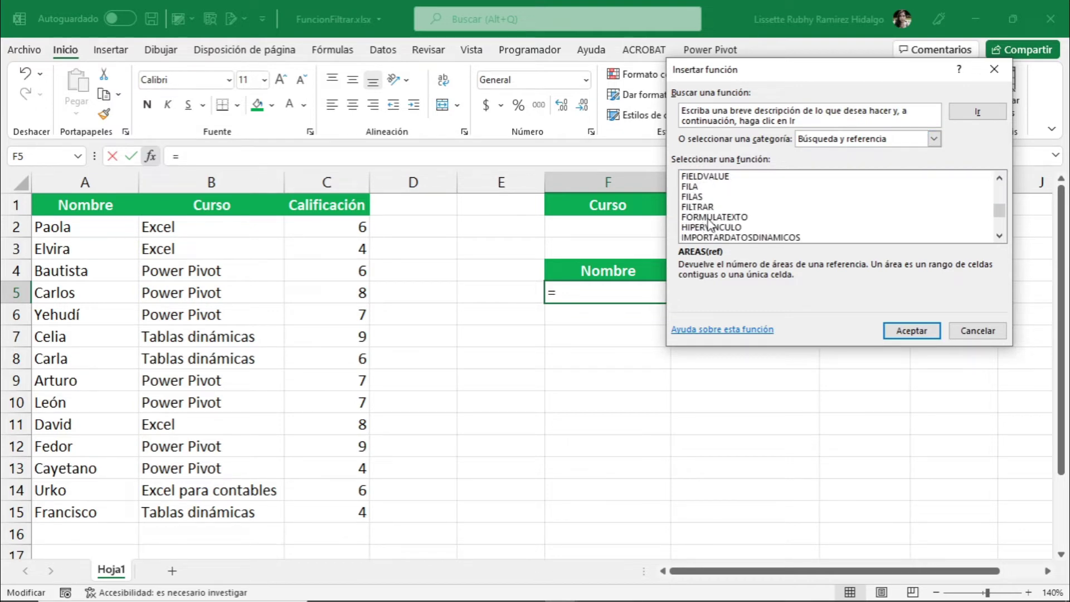
{"action": "double_click", "coordinate": [711, 209]}
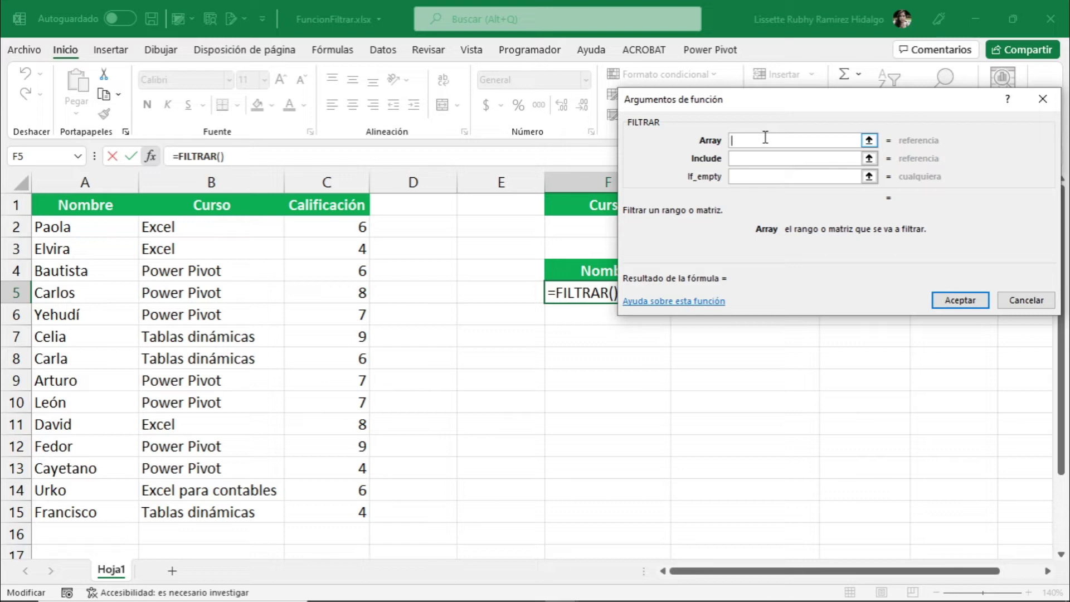
{"action": "left_click_drag", "start_coordinate": [92, 228], "coordinate": [352, 517]}
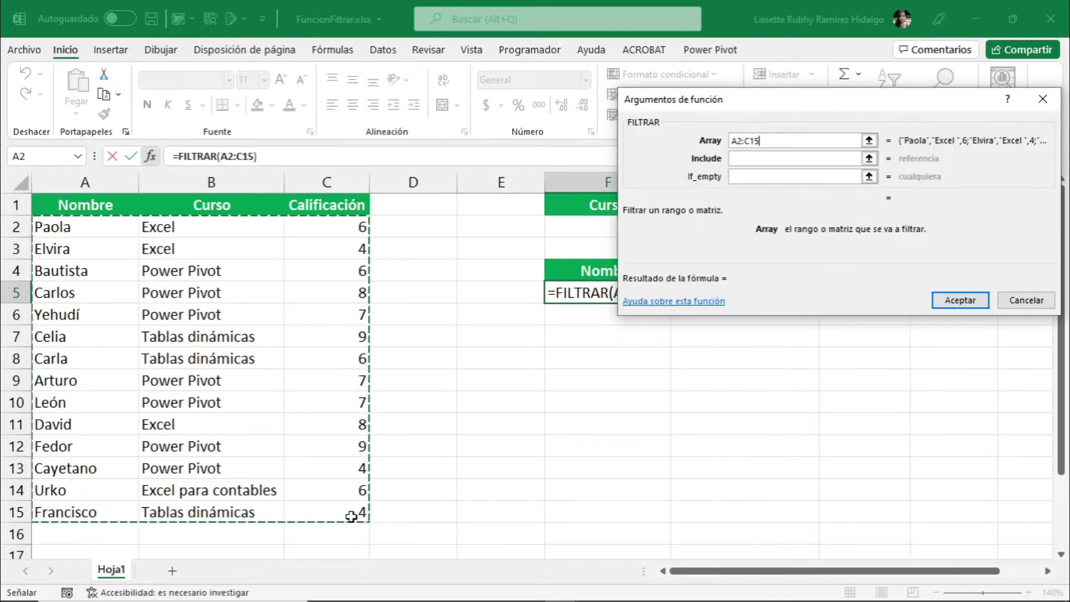
Step: Set FILTRAR's Include argument to B2:B15=G1, leave If_empty blank and enter the formula in F5
{"action": "left_click", "coordinate": [747, 159]}
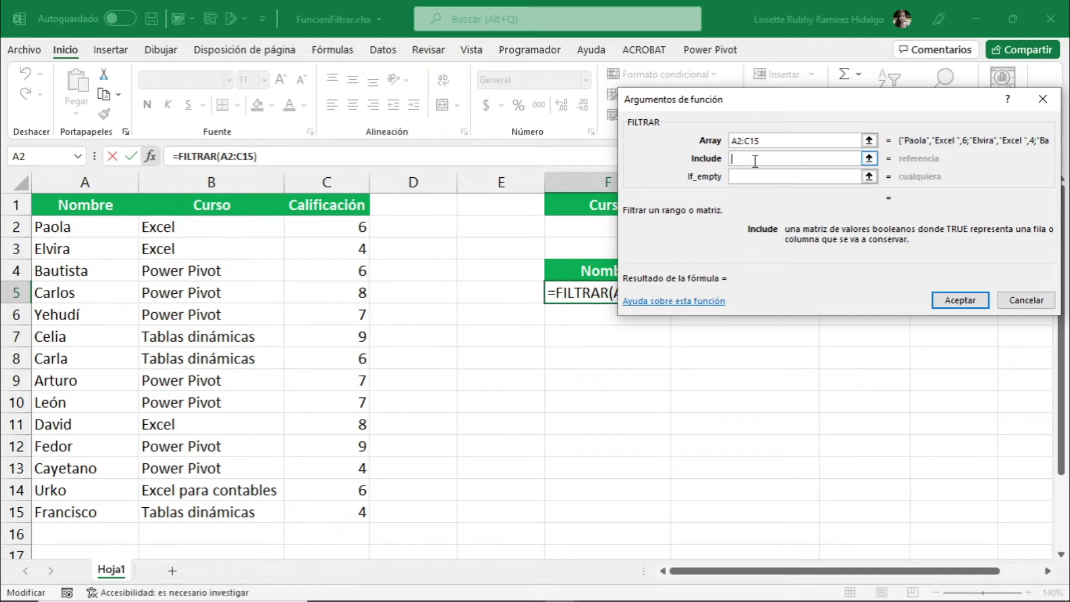
{"action": "left_click_drag", "start_coordinate": [756, 99], "coordinate": [657, 272]}
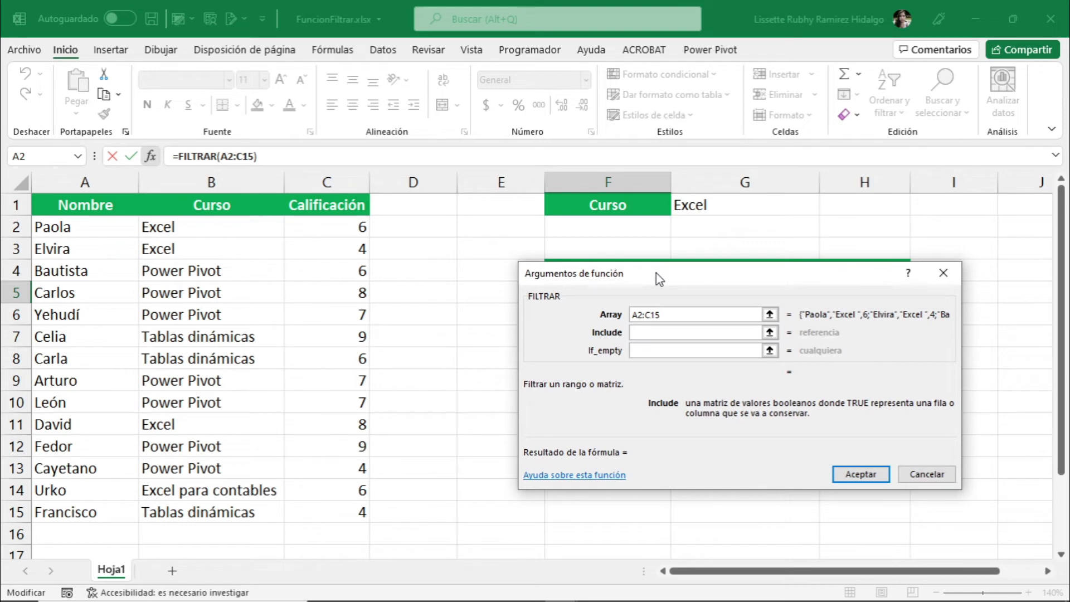
{"action": "left_click", "coordinate": [191, 234]}
{"action": "left_click_drag", "start_coordinate": [192, 234], "coordinate": [210, 509]}
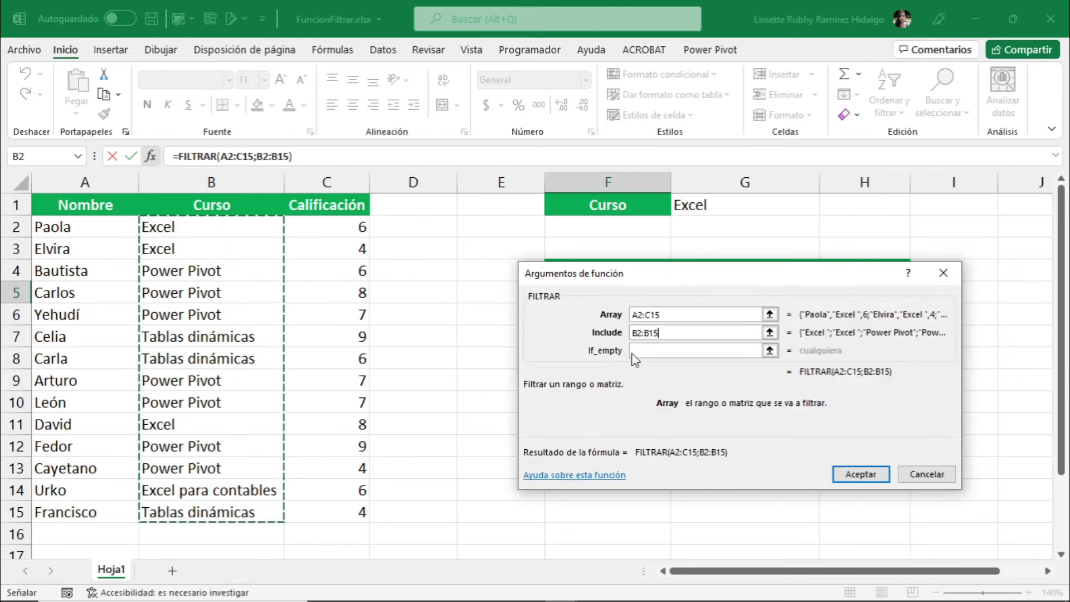
{"action": "left_click", "coordinate": [690, 332]}
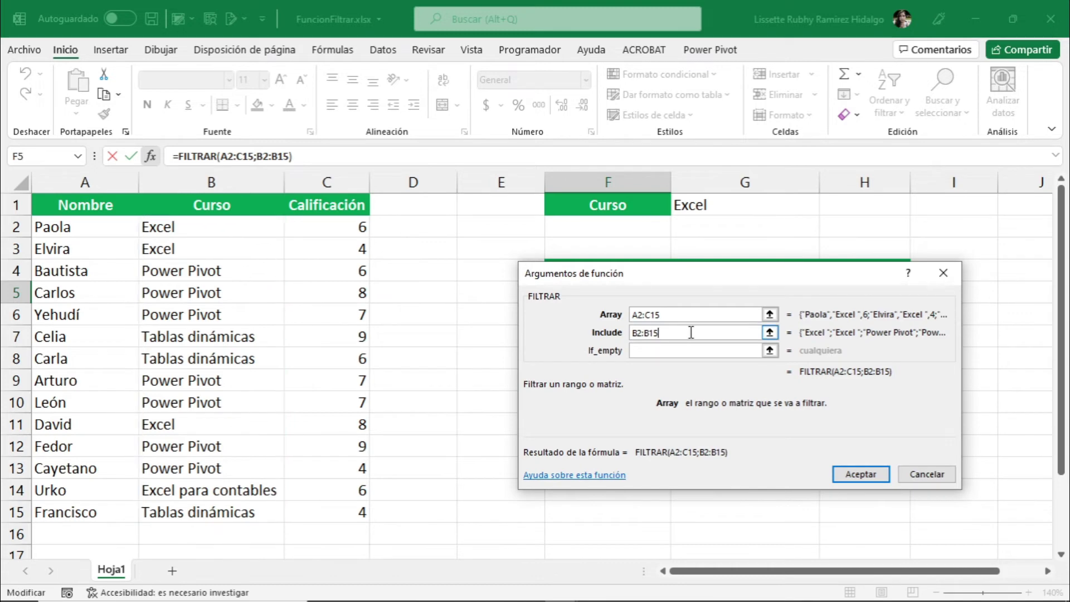
{"action": "type", "text": "="}
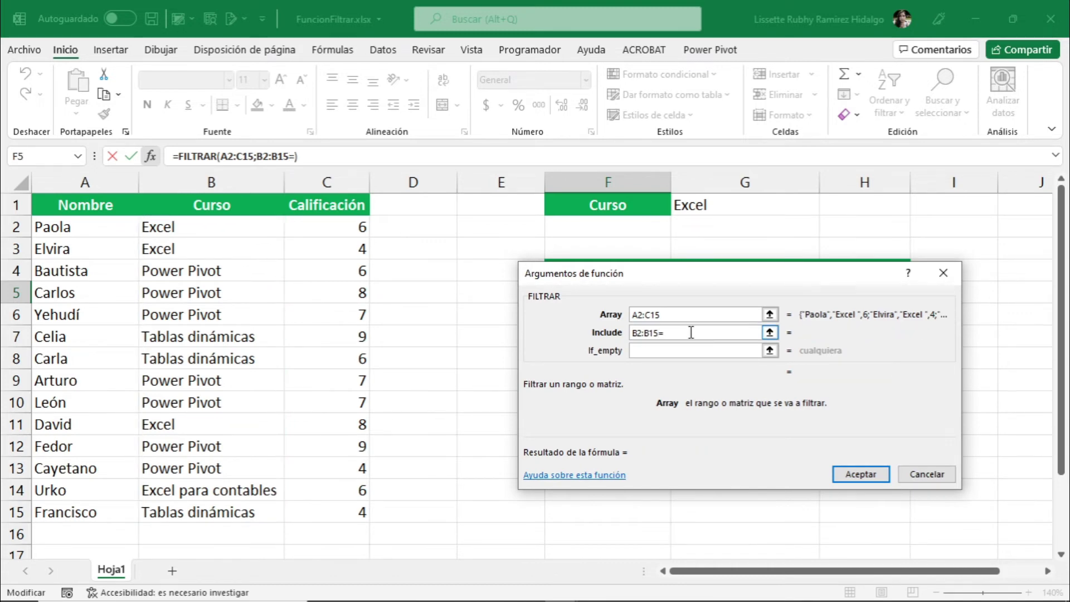
{"action": "left_click", "coordinate": [736, 206]}
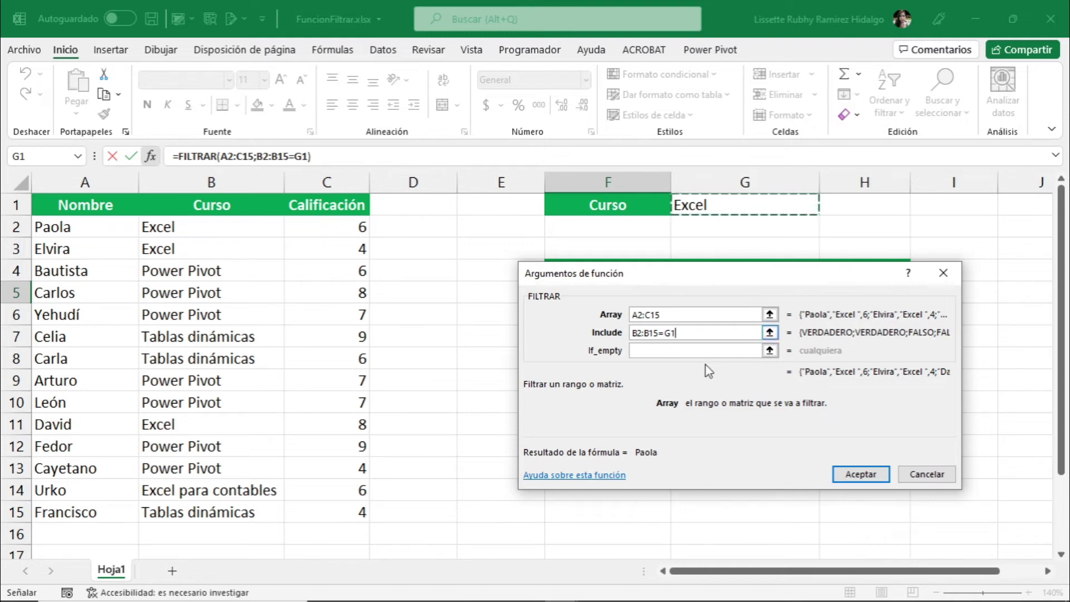
{"action": "left_click", "coordinate": [680, 351]}
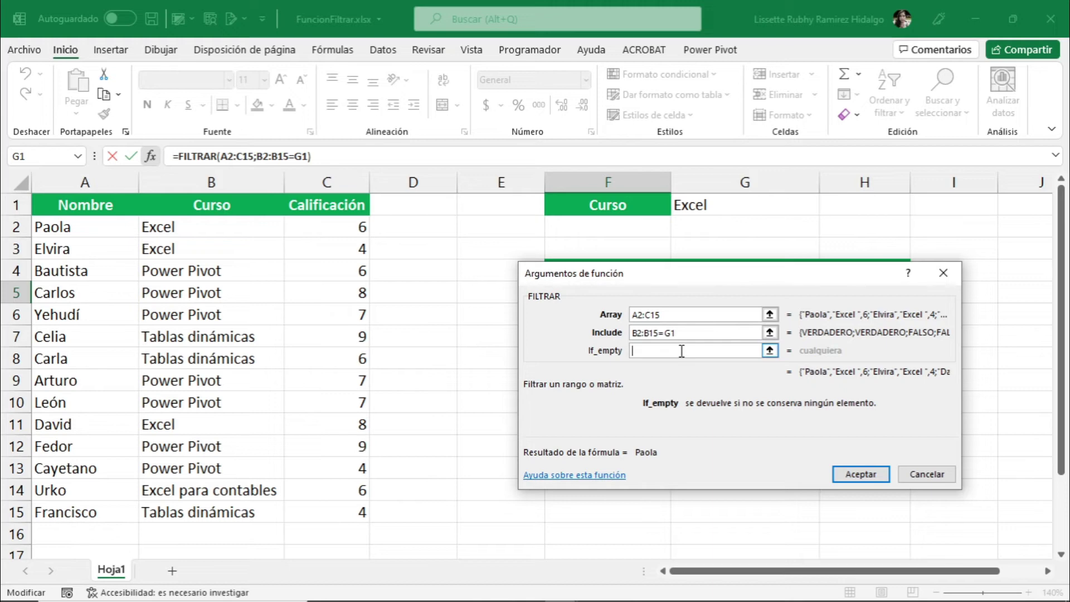
{"action": "left_click", "coordinate": [861, 474]}
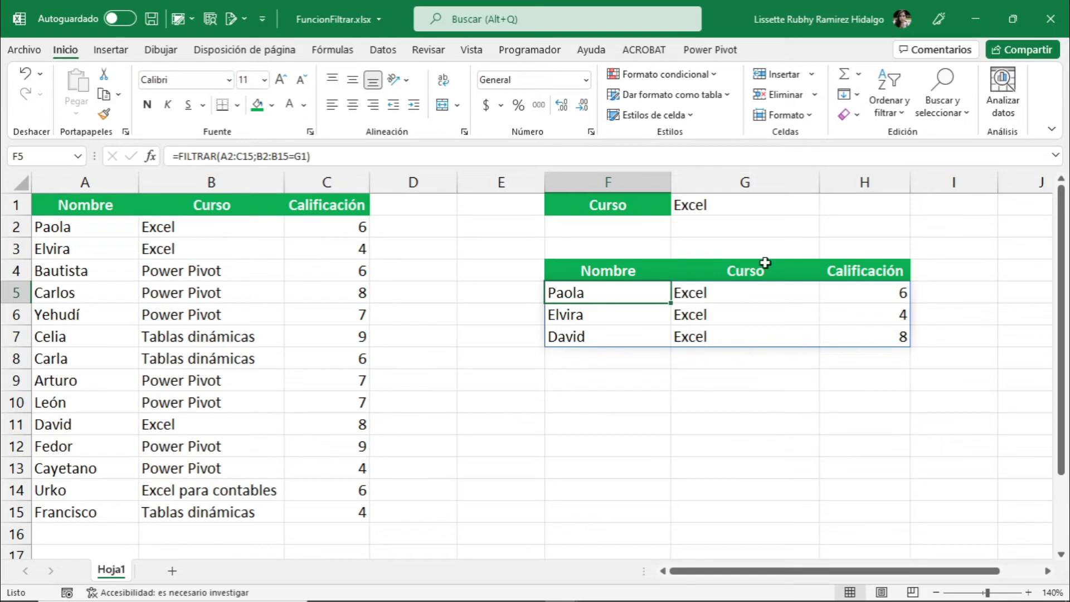
Step: Change the course criterion in cell G1 to Power Pivot
{"action": "left_click", "coordinate": [746, 202]}
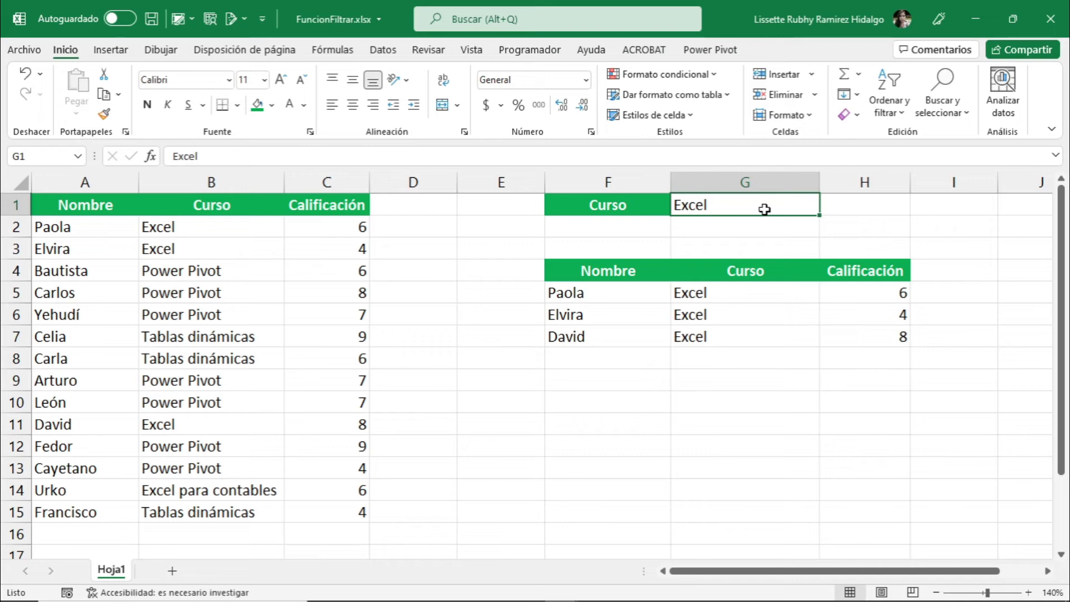
{"action": "type", "text": "Pow"}
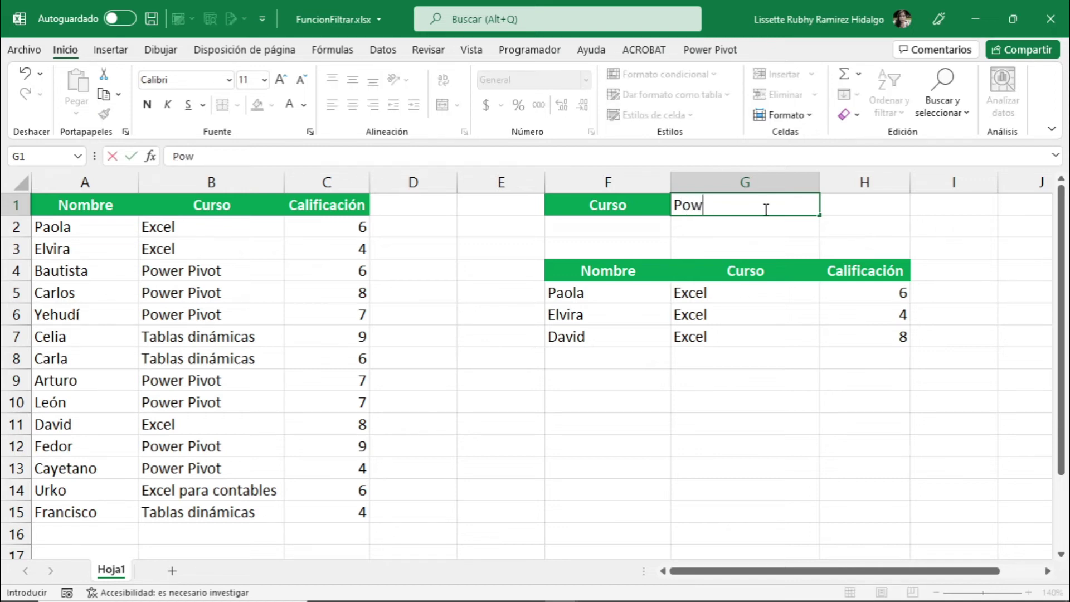
{"action": "type", "text": "er Pivot"}
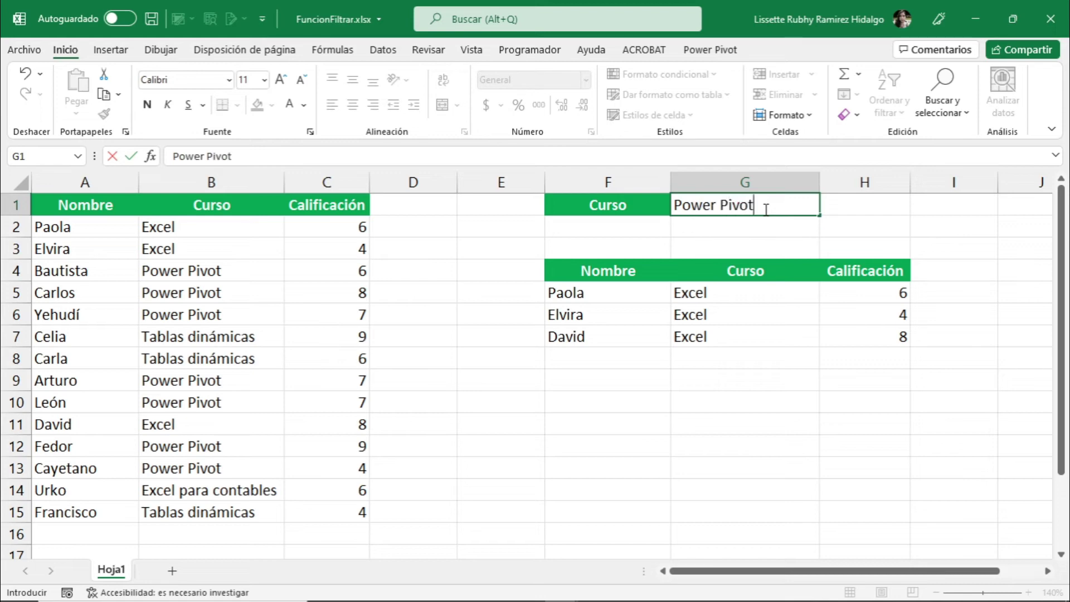
{"action": "key", "text": "Return"}
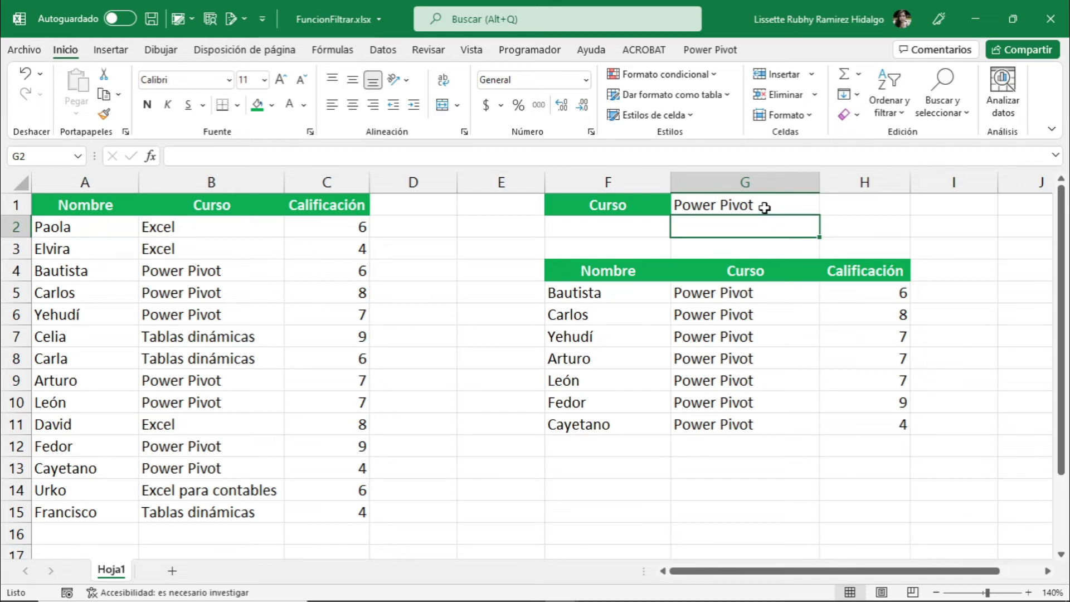
Step: Test the filter with a course missing from the list by entering Corel in cell G1
{"action": "left_click", "coordinate": [766, 204]}
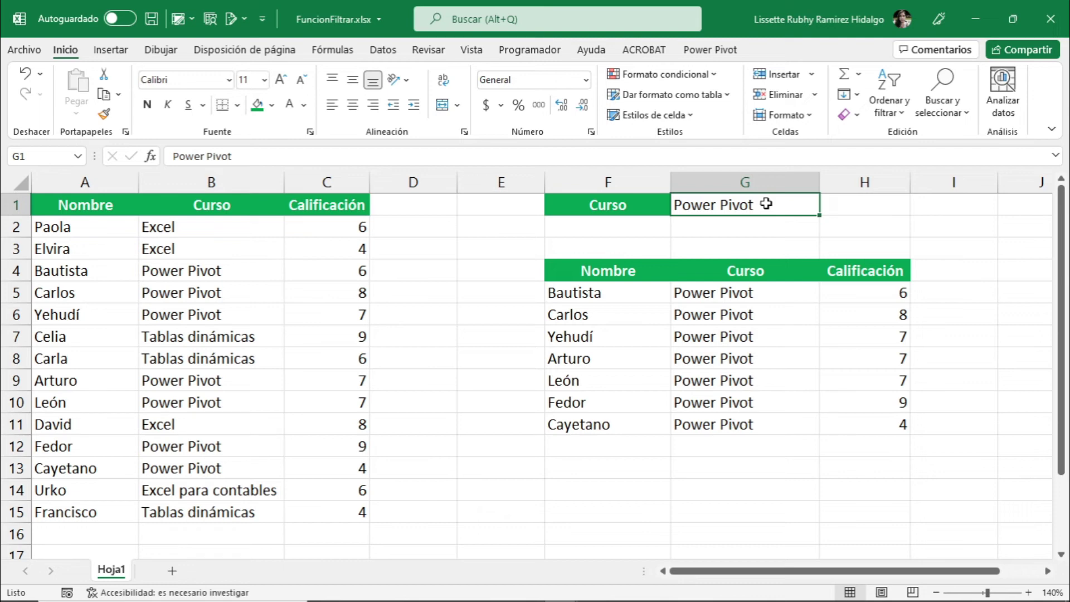
{"action": "type", "text": "Corel"}
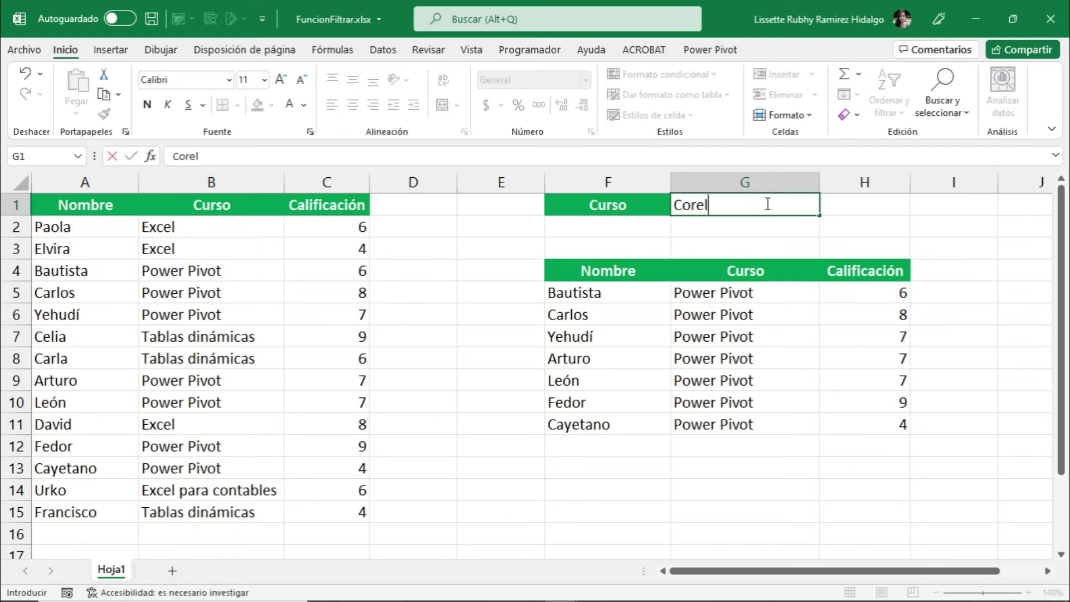
{"action": "key", "text": "Return"}
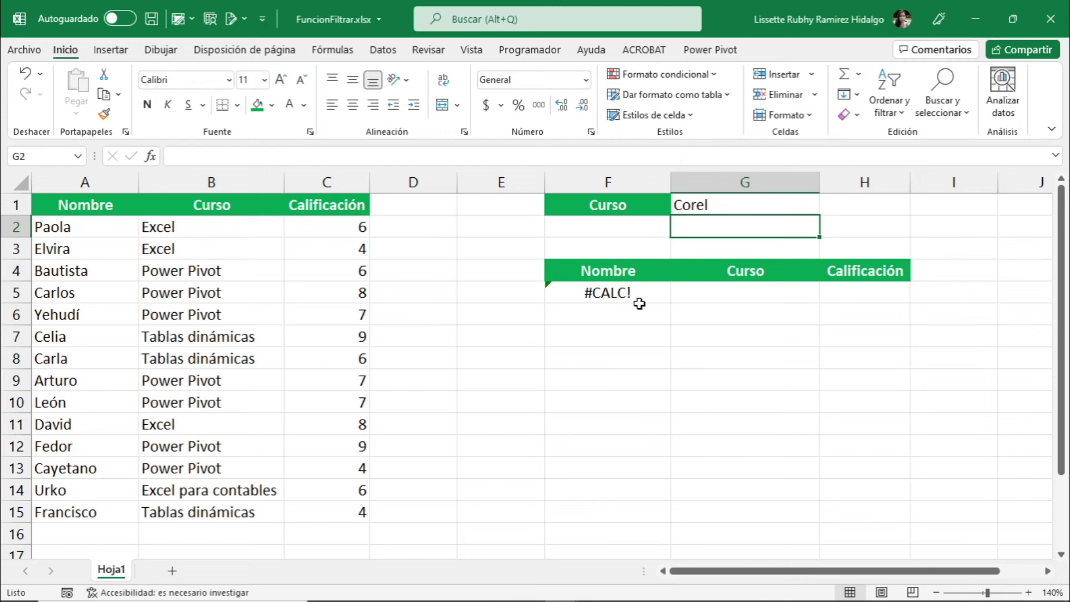
Step: Edit the FILTRAR formula in F5 so that its If_empty argument returns "No encontrado"
{"action": "left_click", "coordinate": [620, 293]}
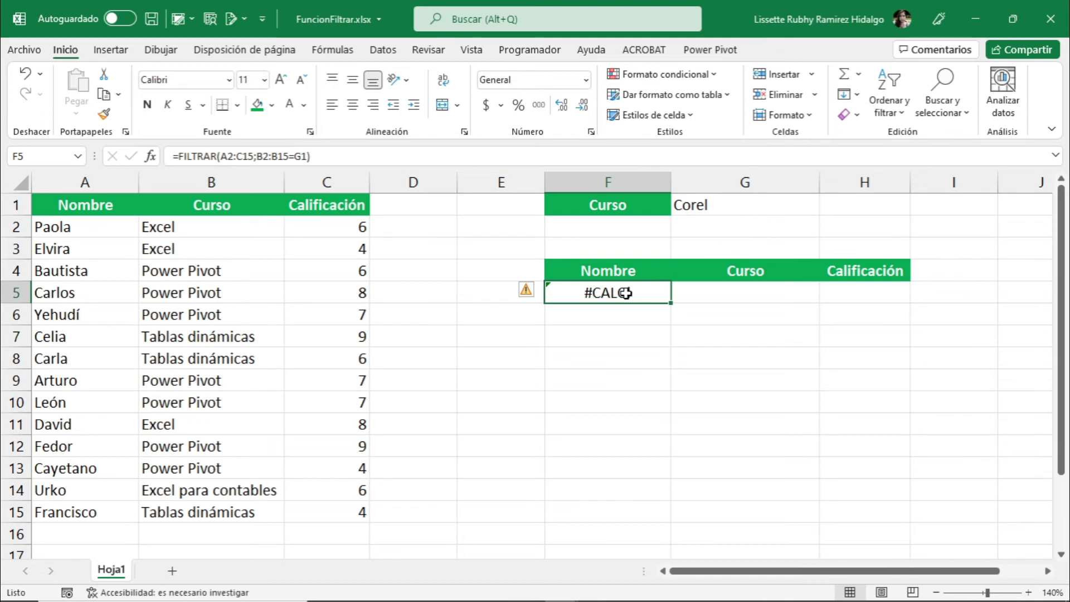
{"action": "left_click", "coordinate": [151, 156]}
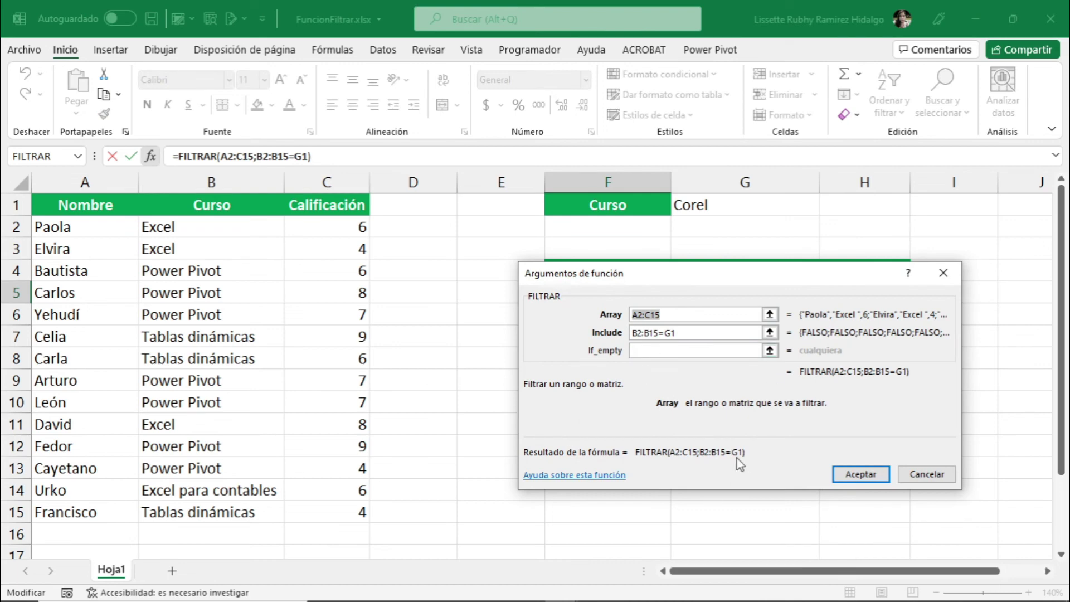
{"action": "left_click", "coordinate": [640, 350]}
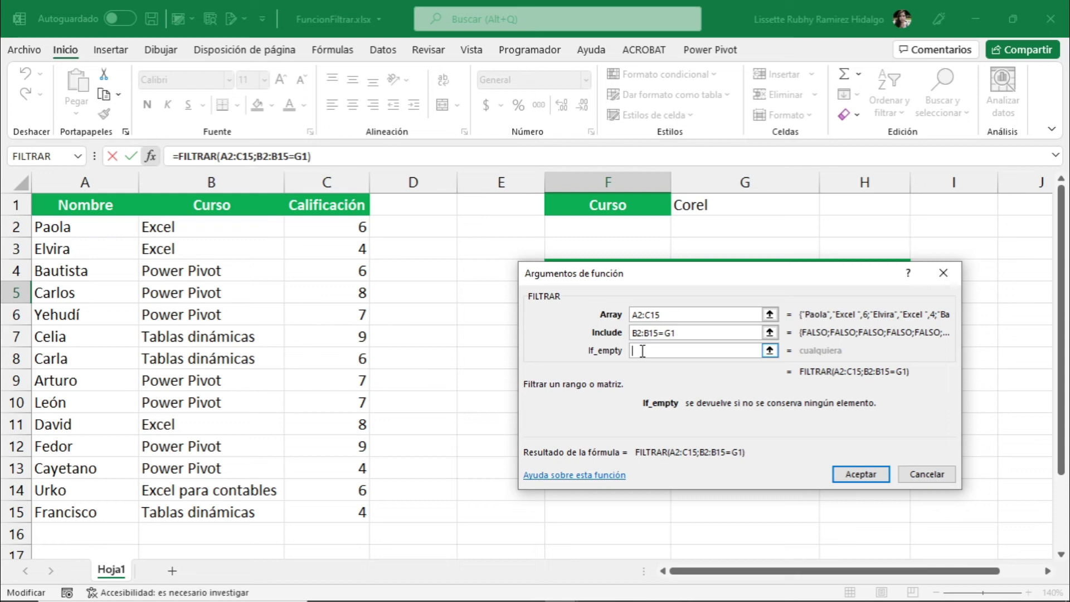
{"action": "type", "text": "\""}
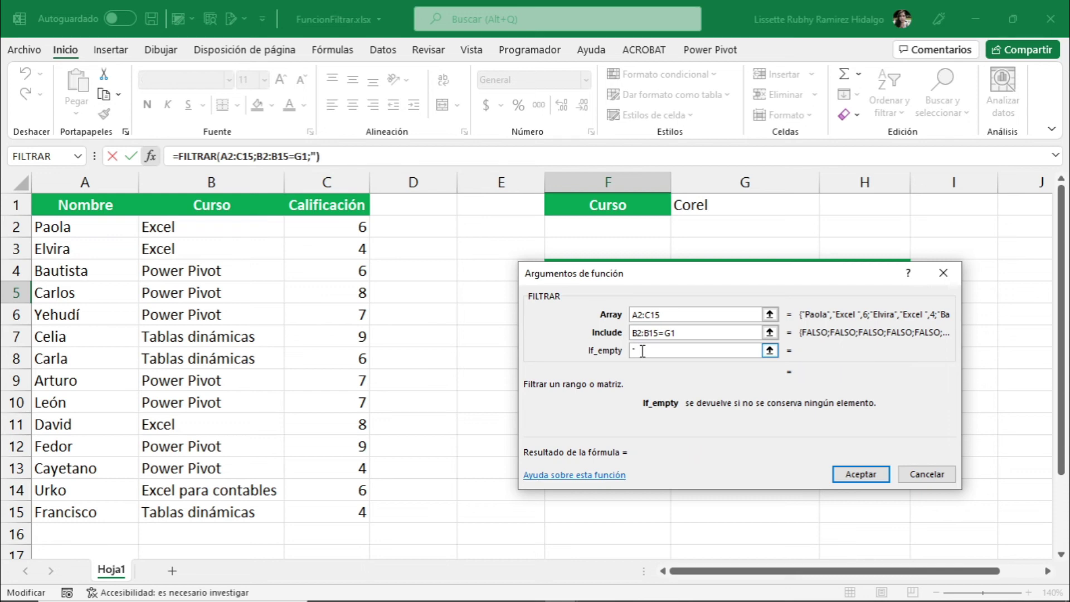
{"action": "type", "text": "No encontrado\""}
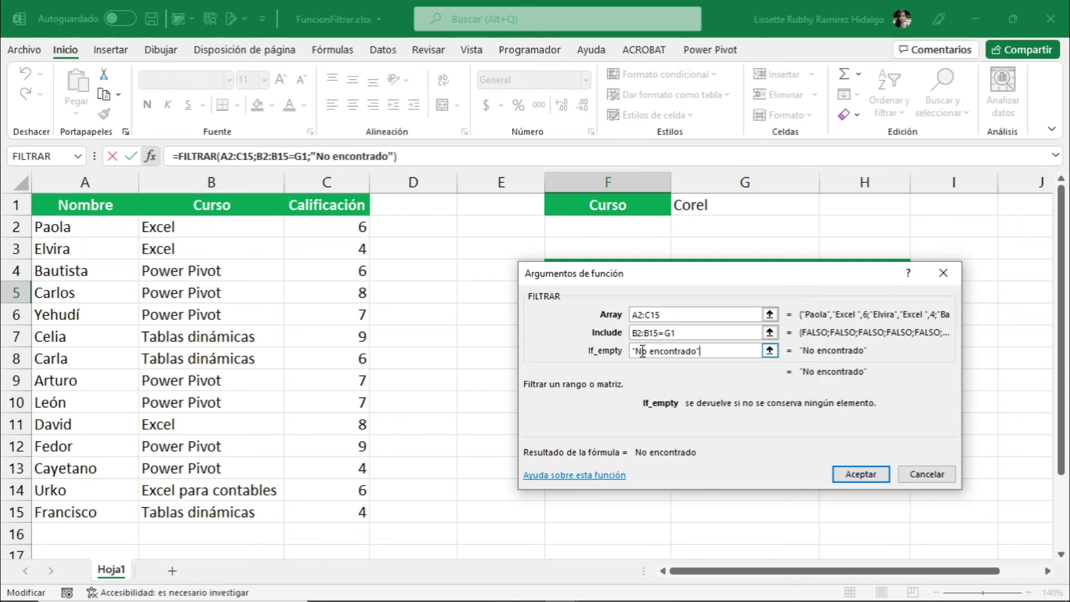
{"action": "left_click", "coordinate": [856, 476]}
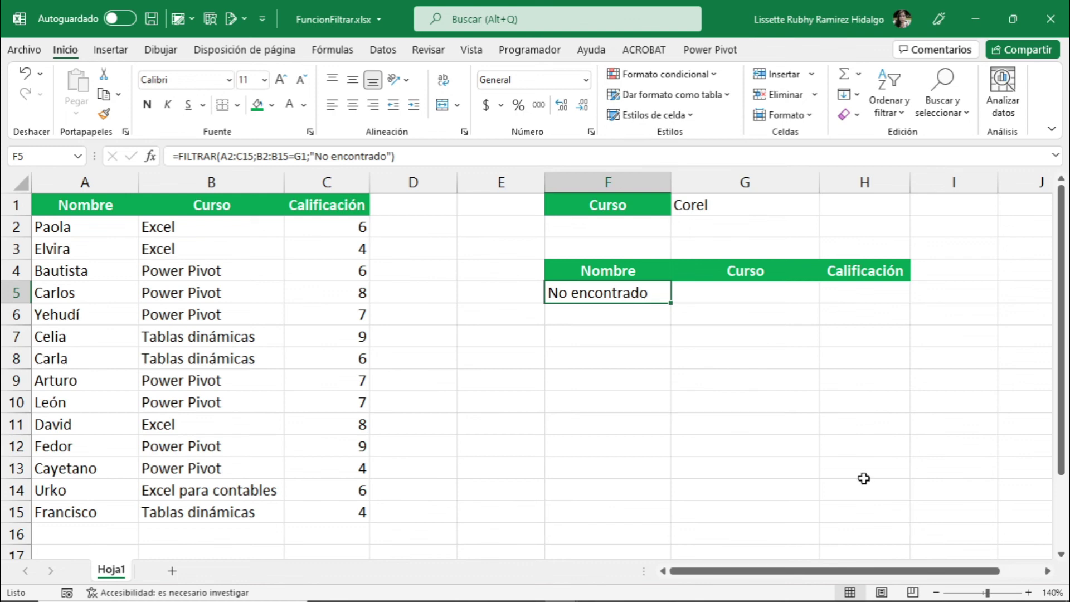
Step: Set the course criterion in G1 back to Power Pivot
{"action": "left_click", "coordinate": [714, 206]}
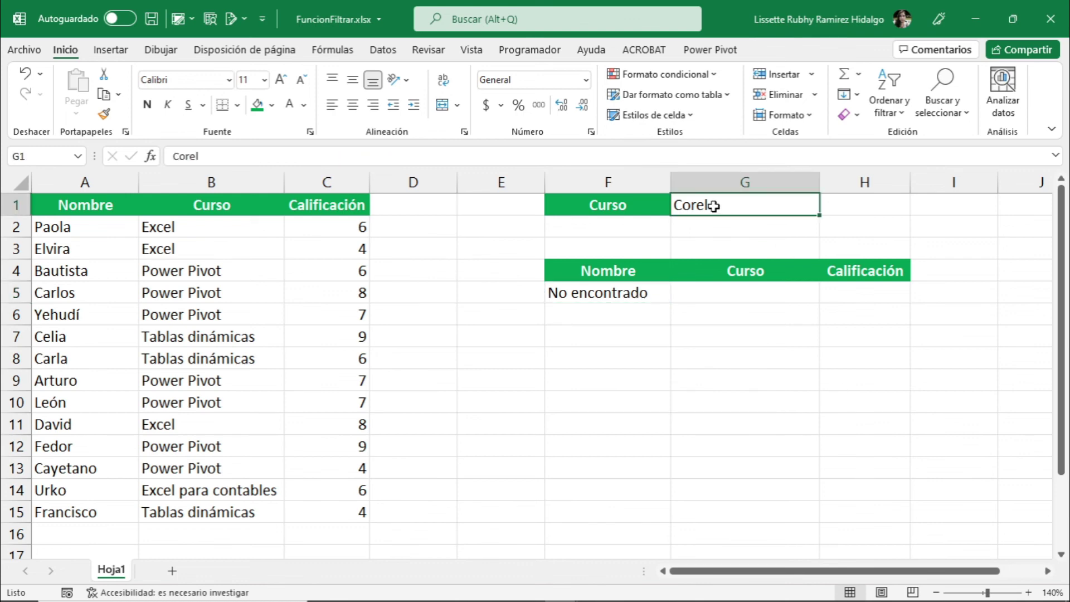
{"action": "type", "text": "Power"}
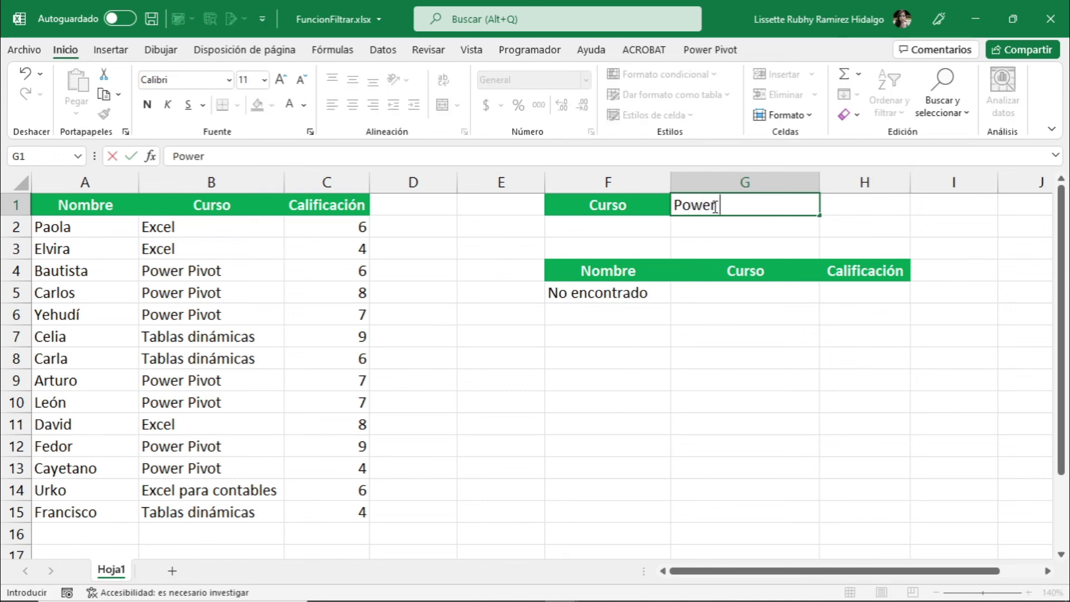
{"action": "type", "text": " Pivot"}
{"action": "key", "text": "Return"}
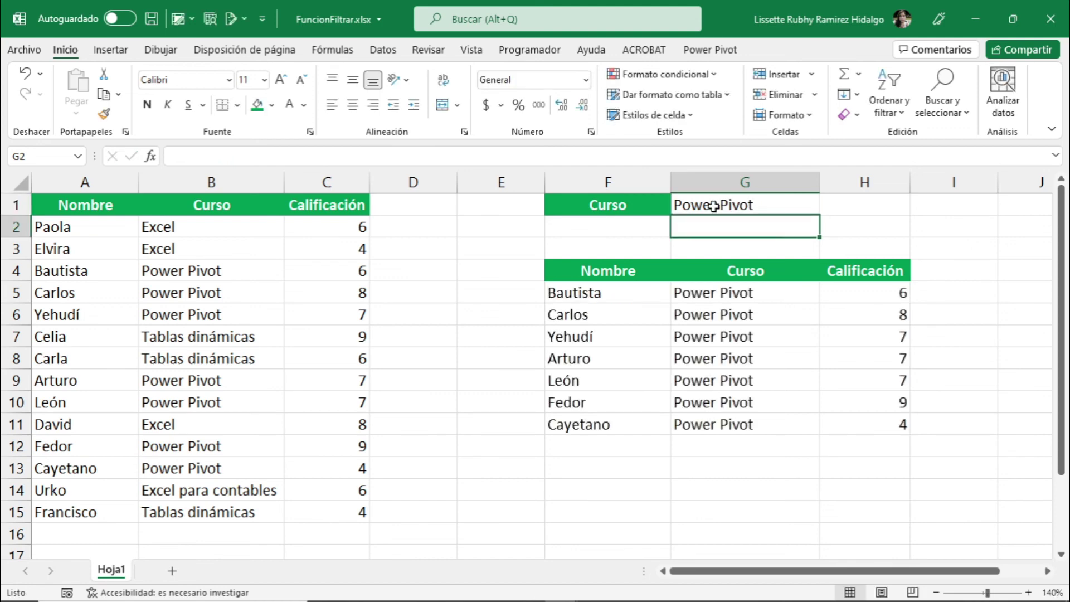